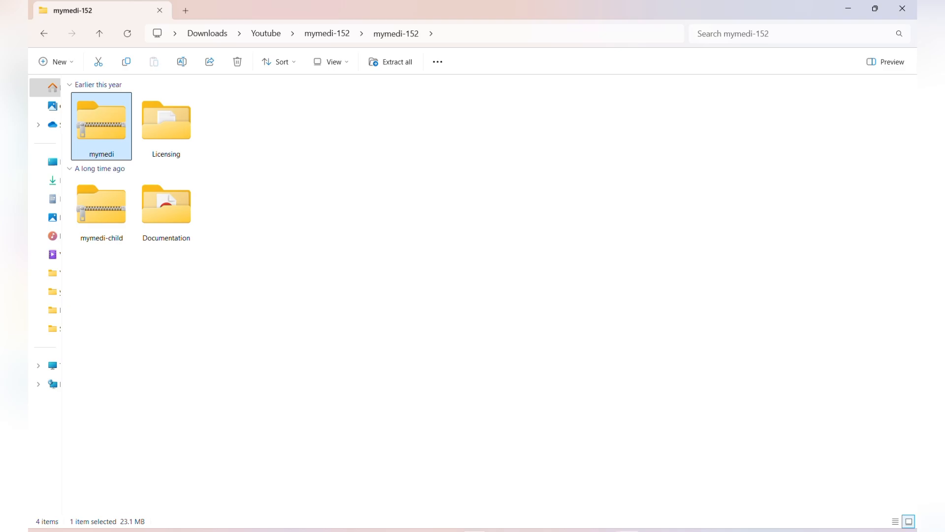
Switch to Chrome and look through the installed themes in the Neon Master site's WordPress admin.
left_click(629, 531)
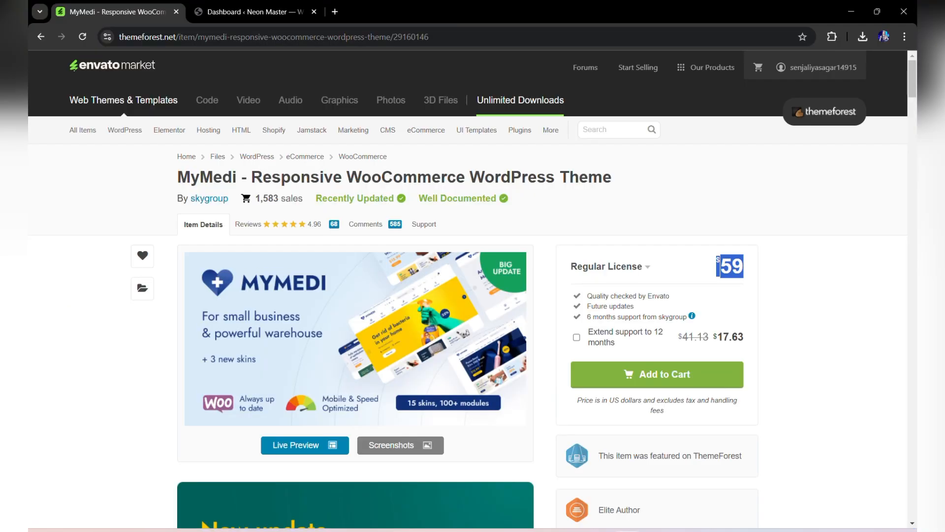
left_click(254, 4)
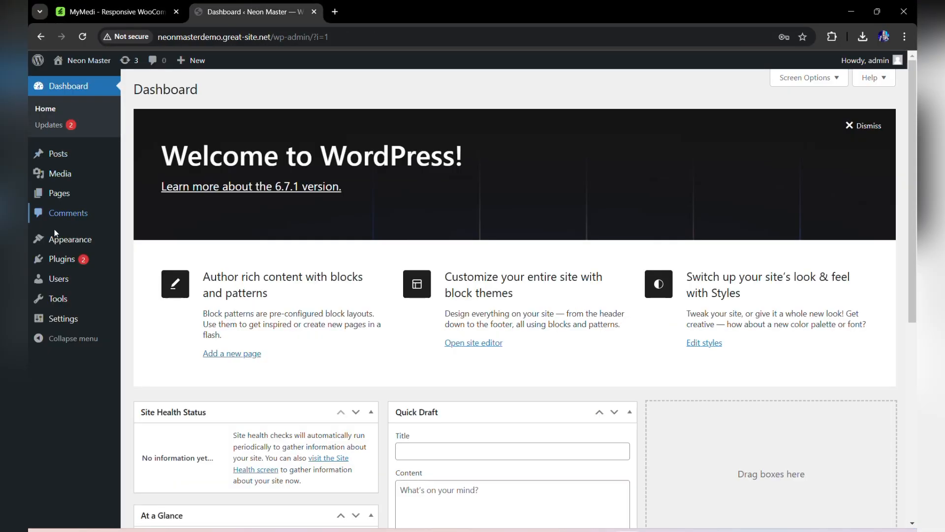
mouse_move(58, 242)
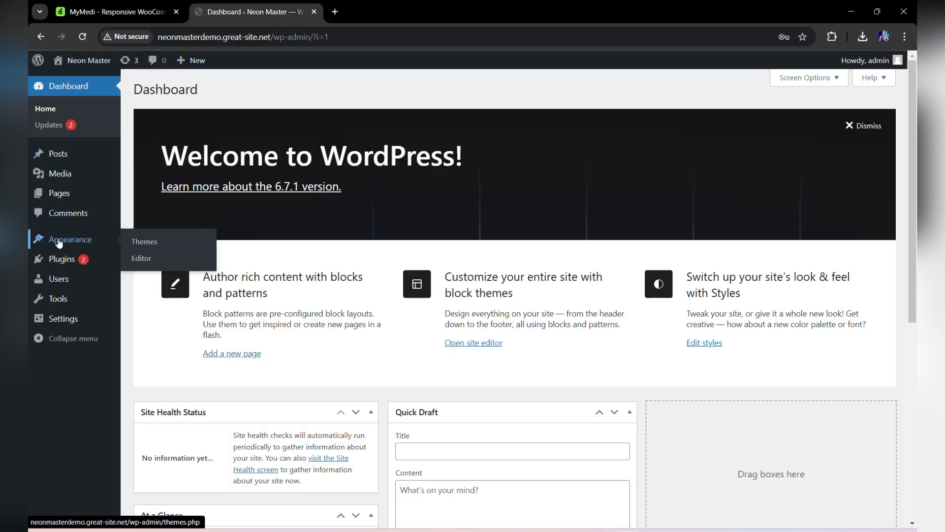
left_click(161, 243)
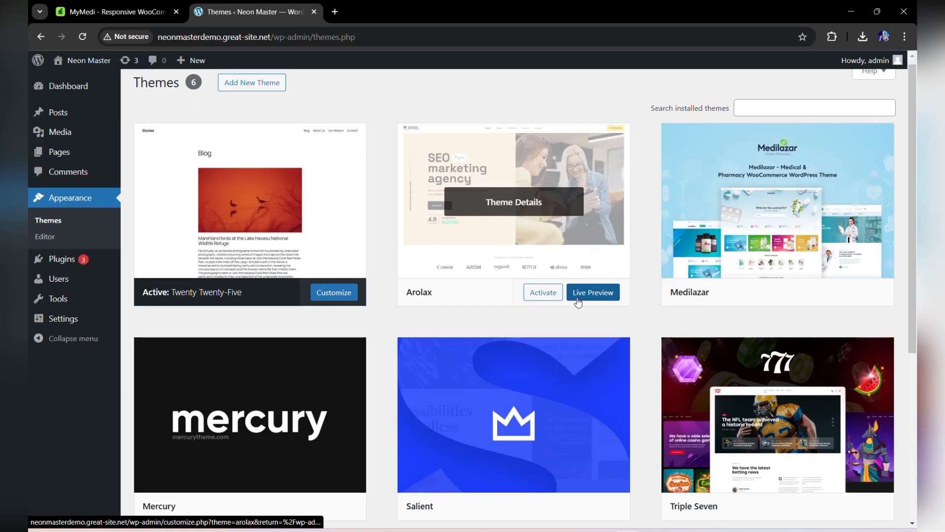
scroll(578, 302, "down", 4)
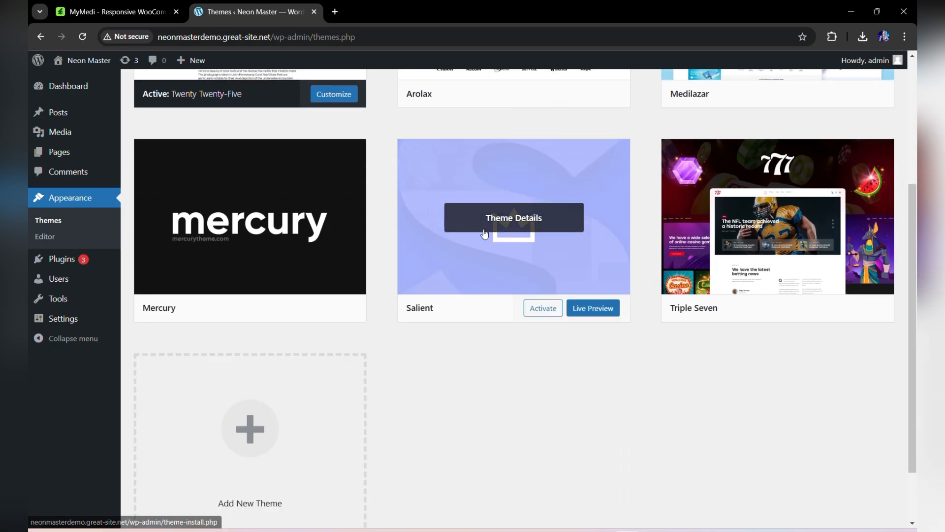
scroll(483, 235, "up", 4)
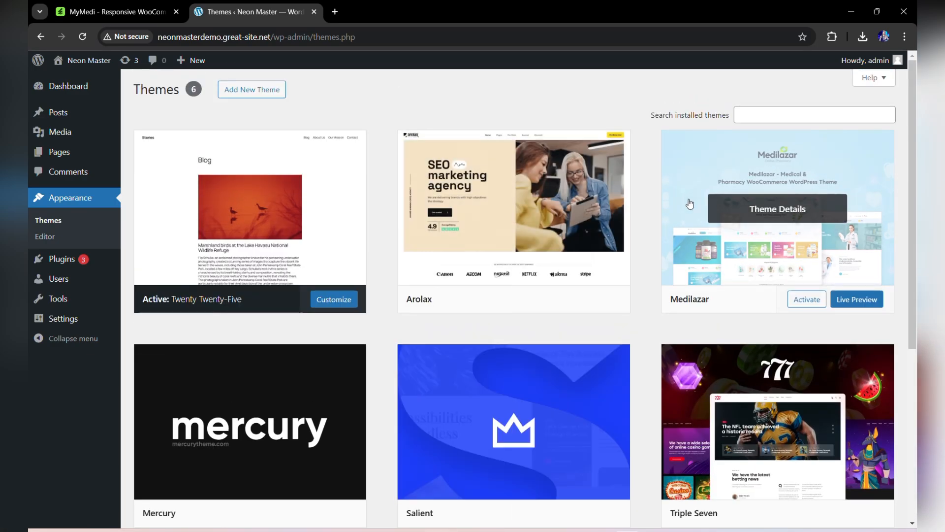
Try to install the MyMedi theme by uploading mymedi.zip from the mymedi-152 folder as a new theme.
left_click(257, 94)
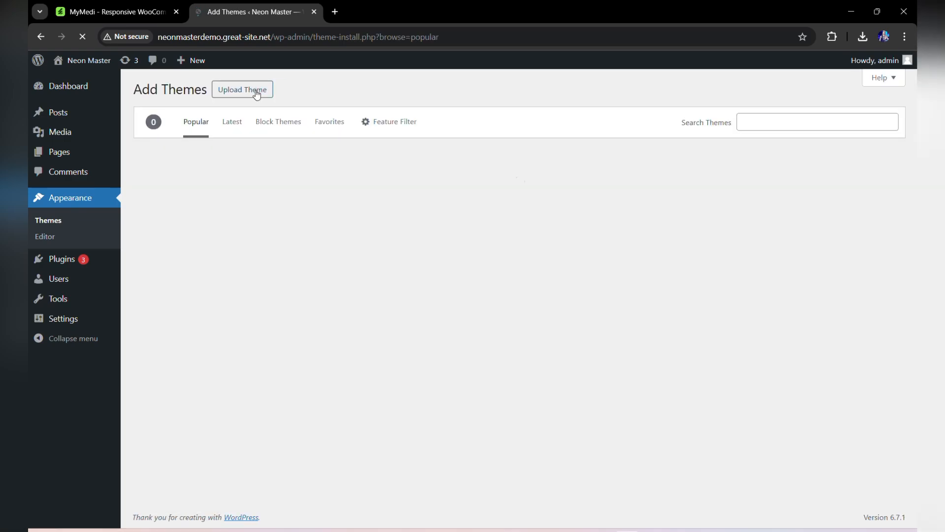
left_click(255, 90)
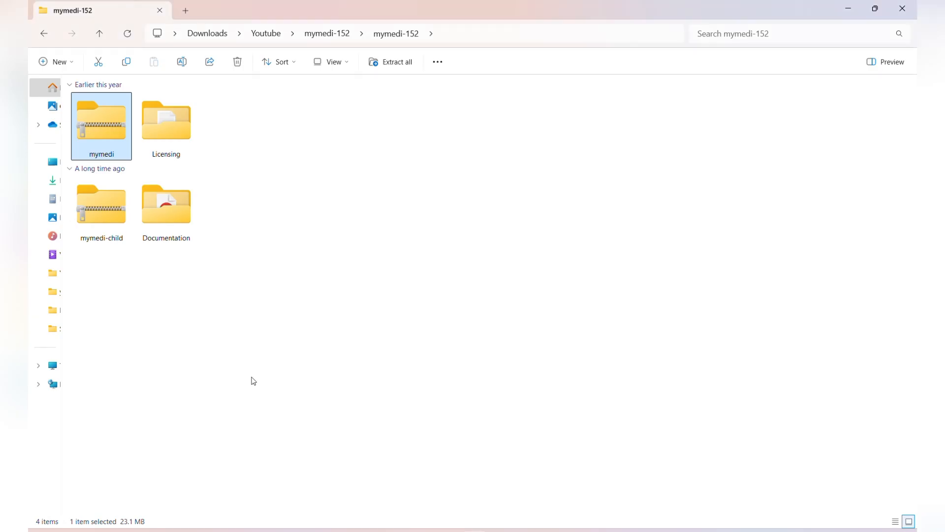
left_click_drag(101, 139, 455, 193)
key("alt+Tab")
left_click(594, 194)
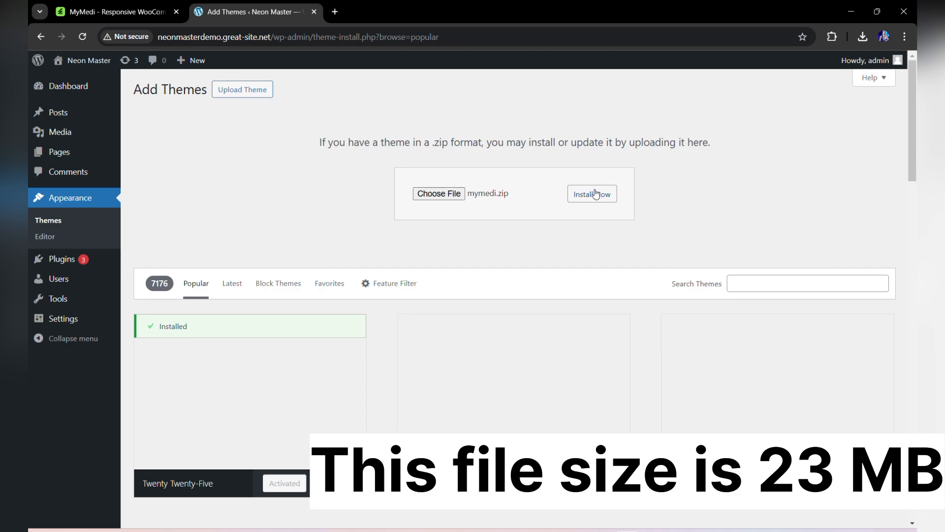
left_click(595, 193)
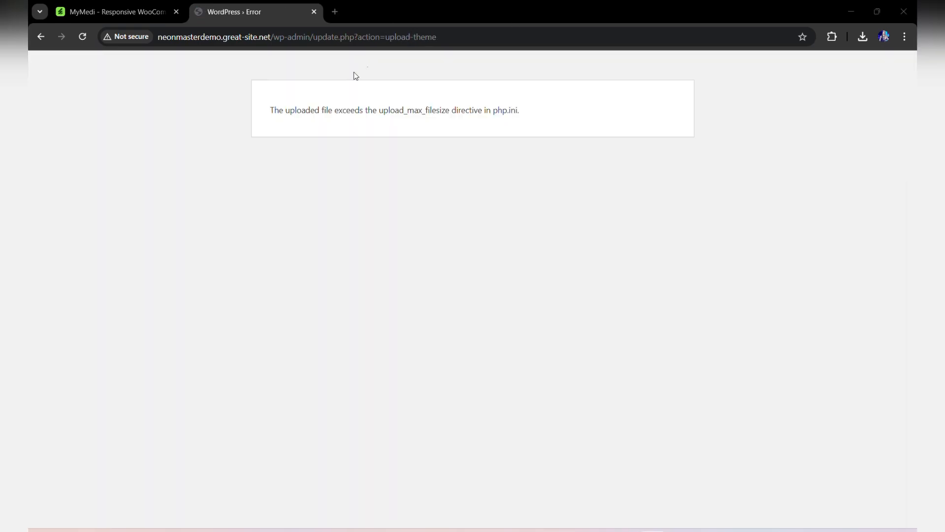
Read the upload error message and return to the admin dashboard by shortening the page address to end at wp-admin/.
left_click_drag(276, 109, 521, 120)
left_click(522, 119)
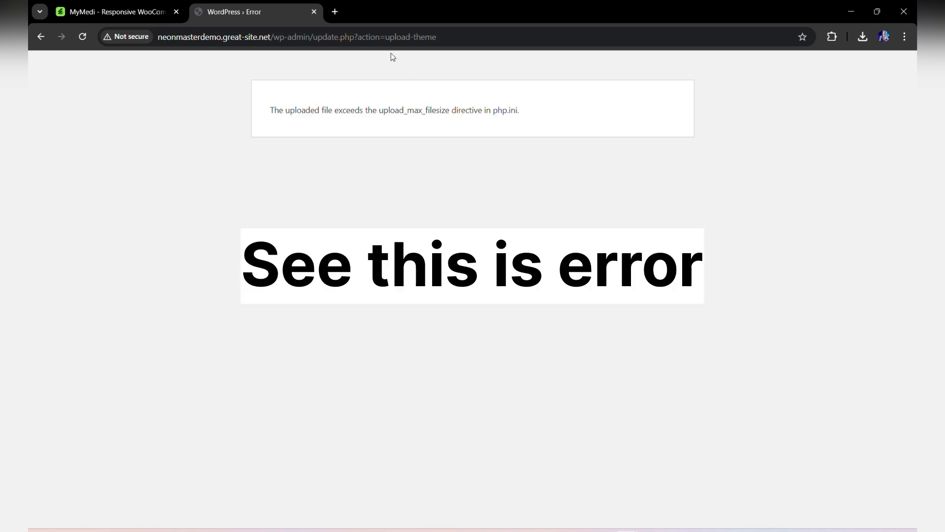
left_click_drag(317, 36, 583, 58)
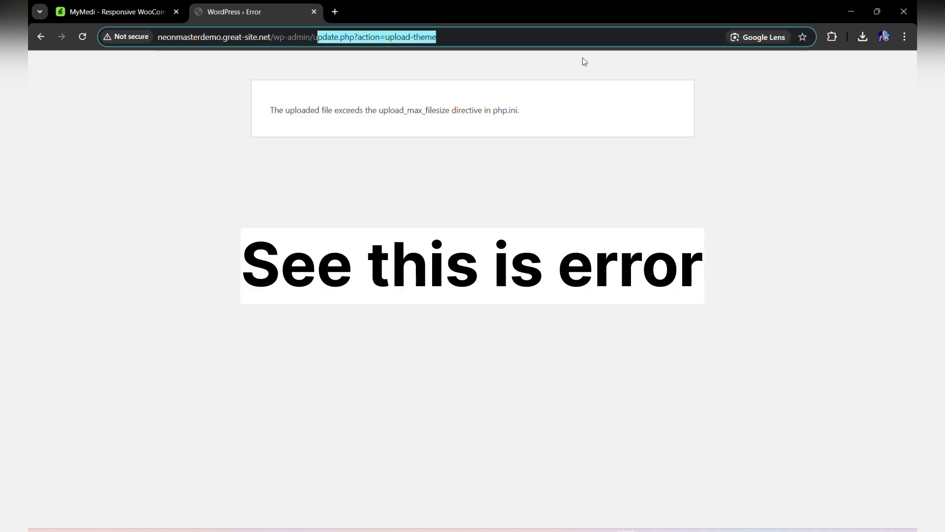
key("BackSpace")
key("Return")
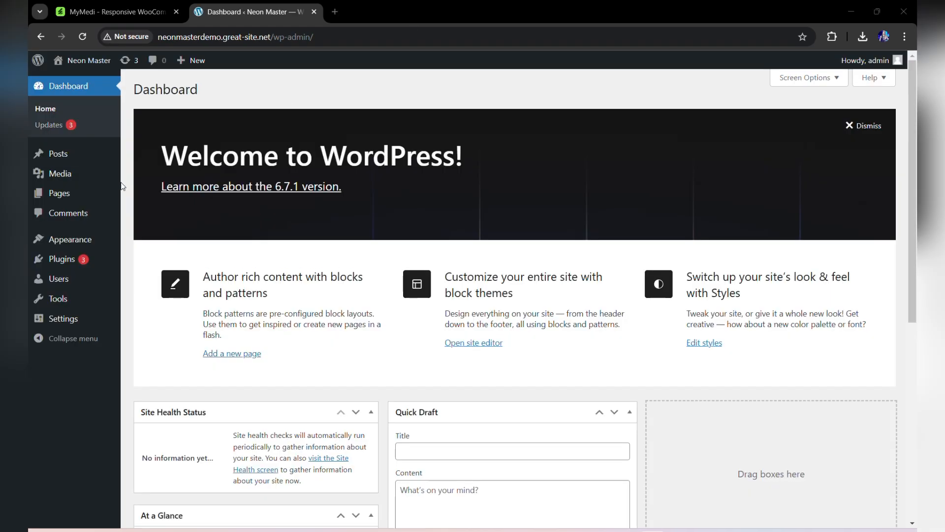
Search the new plugins for "wp file manager" and activate the File Manager plugin.
mouse_move(112, 262)
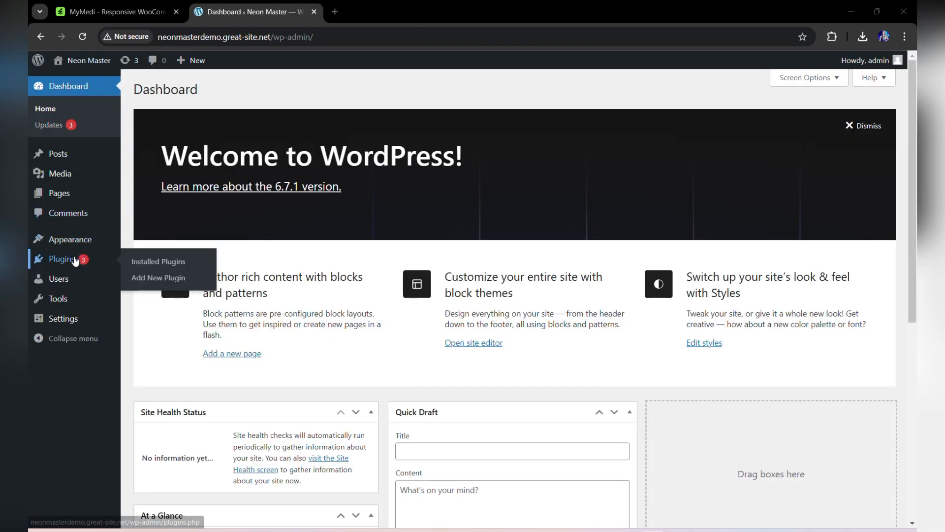
left_click(156, 279)
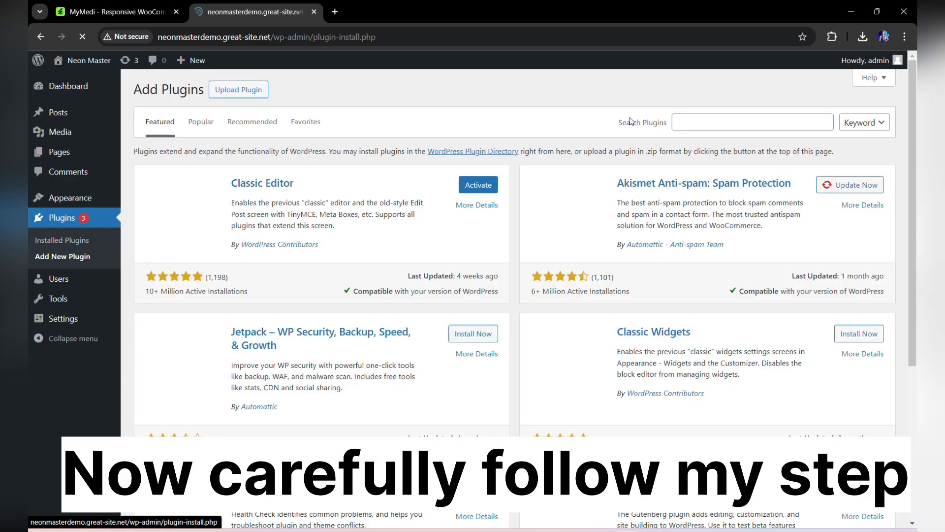
left_click(714, 122)
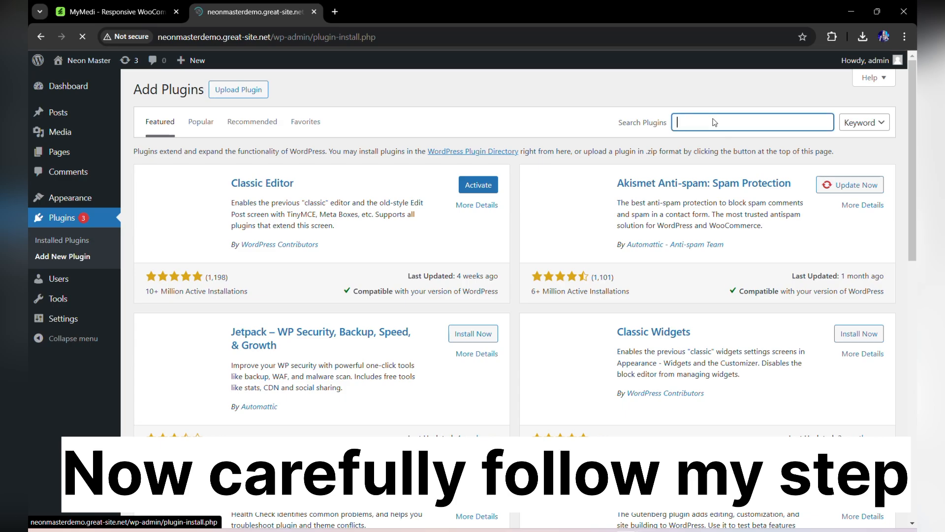
type("wp")
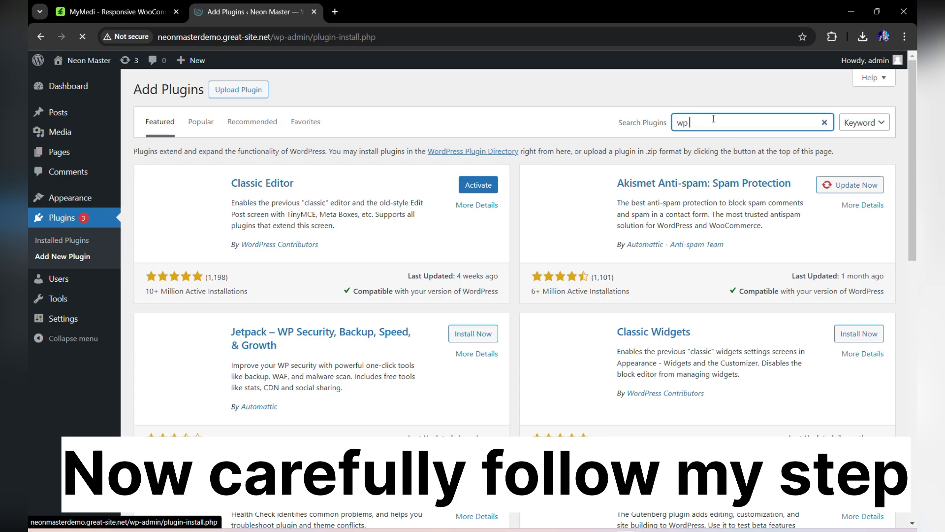
type(" file manager")
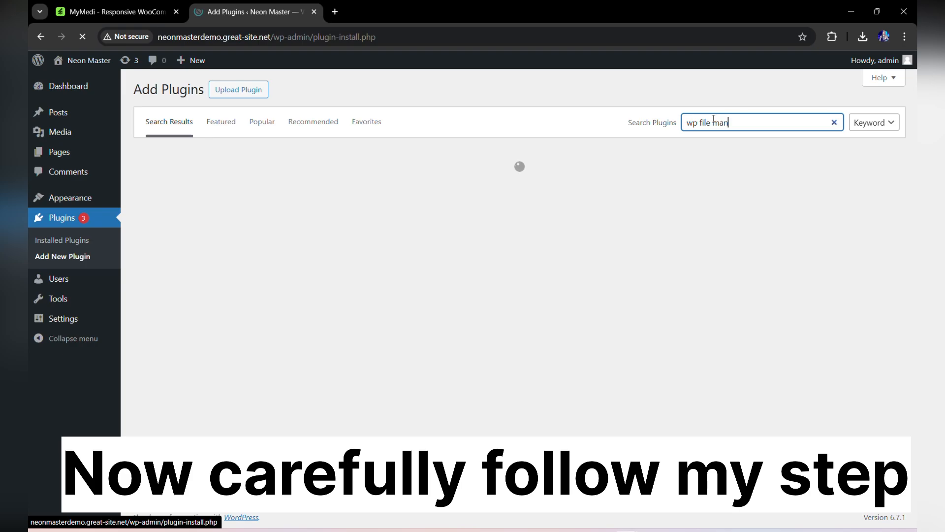
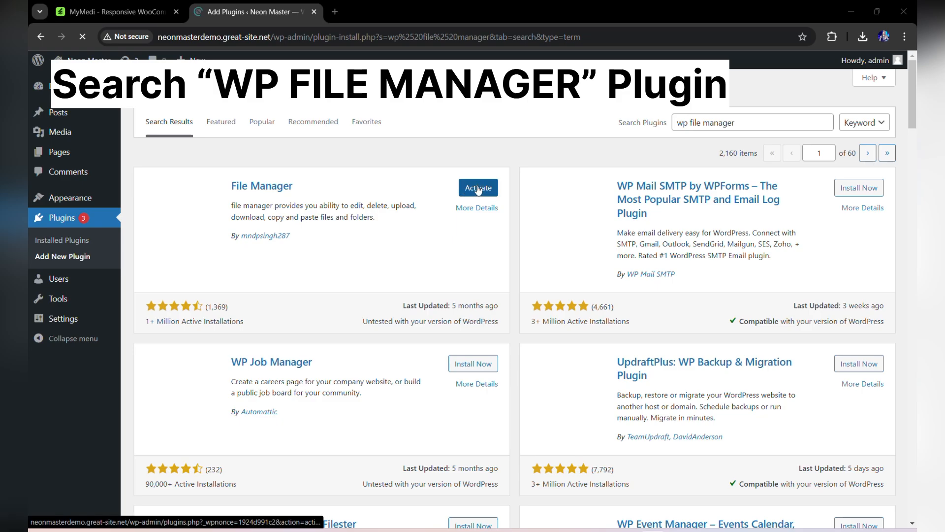
left_click(477, 189)
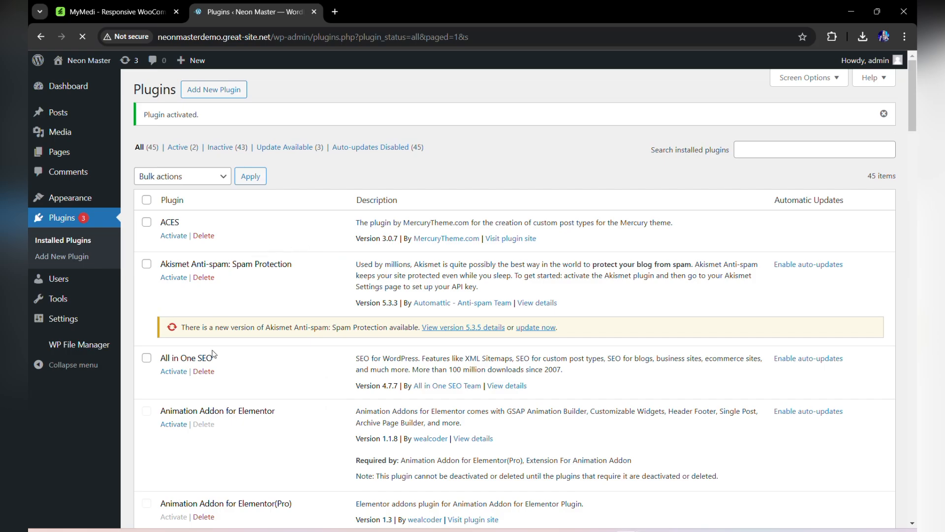
Open WP File Manager and go to the wp-content/themes folder of the site.
scroll(213, 353, "down", 8)
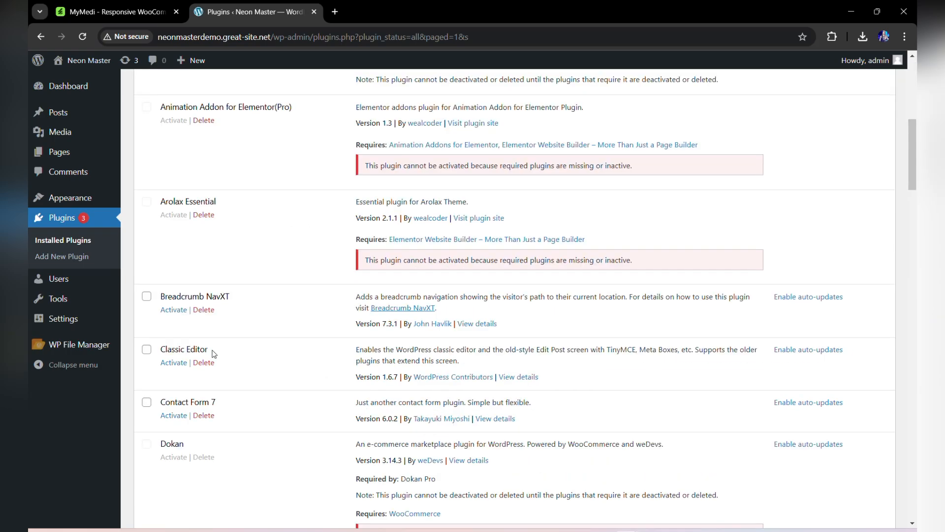
scroll(211, 354, "up", 8)
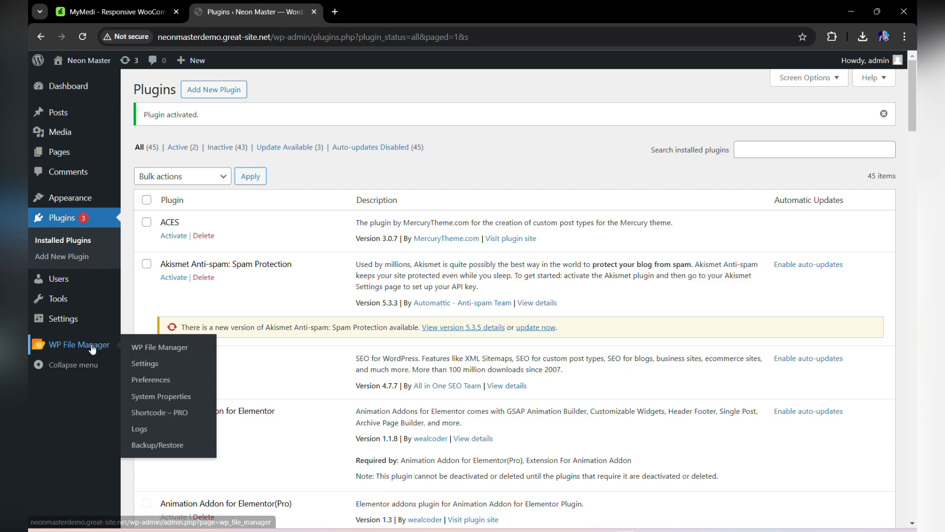
left_click(92, 347)
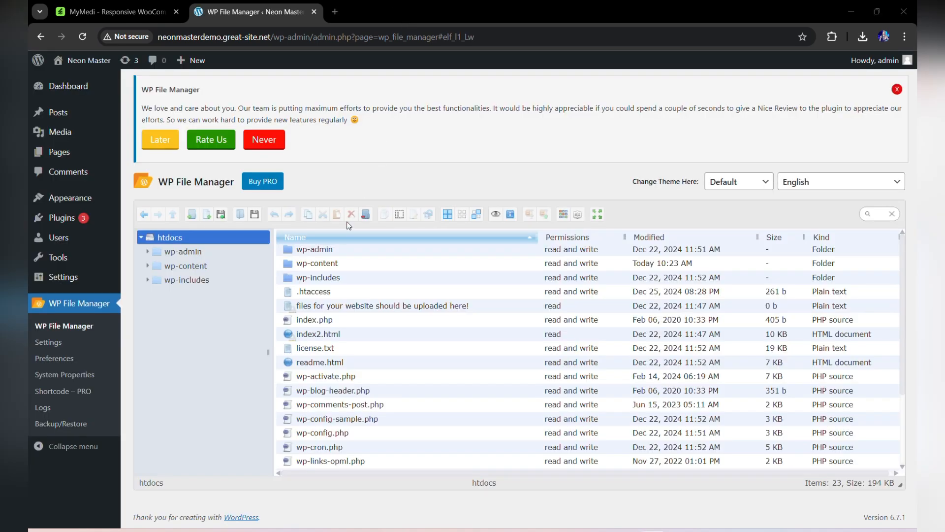
left_click(356, 264)
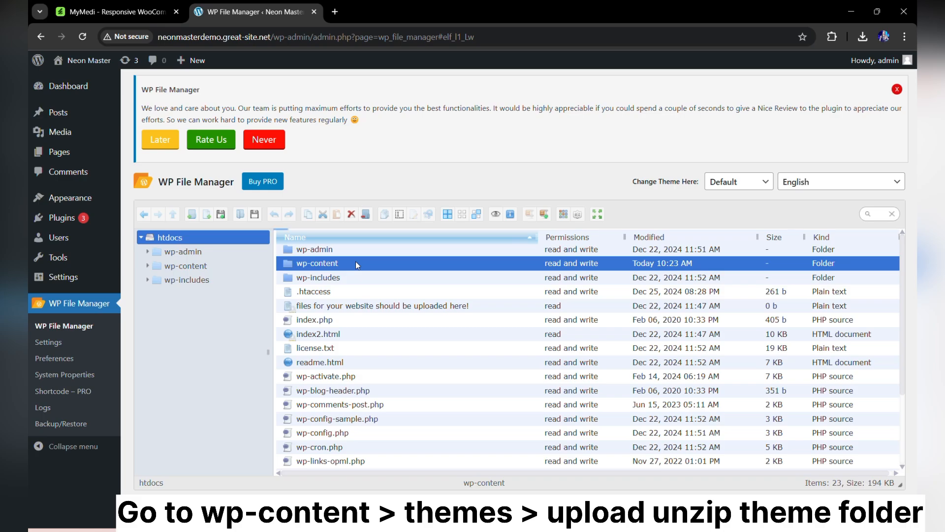
double_click(356, 263)
left_click(332, 266)
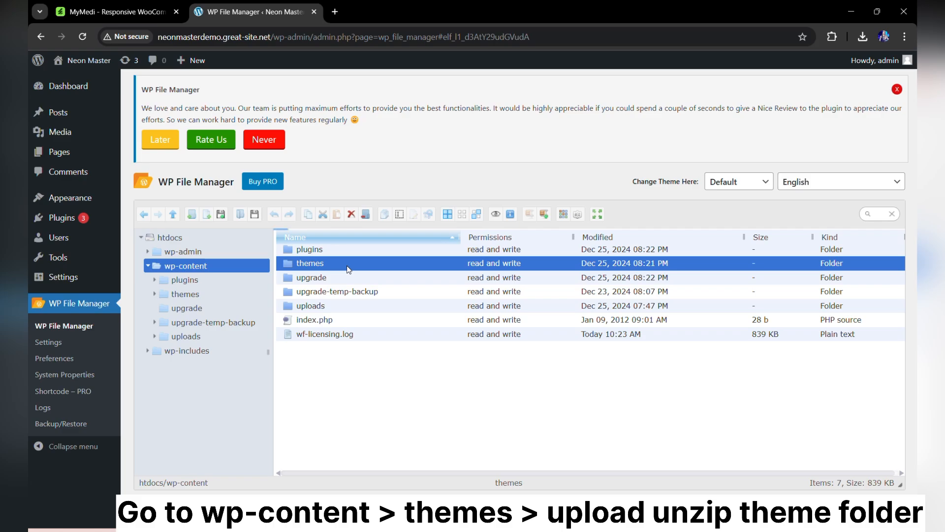
double_click(348, 268)
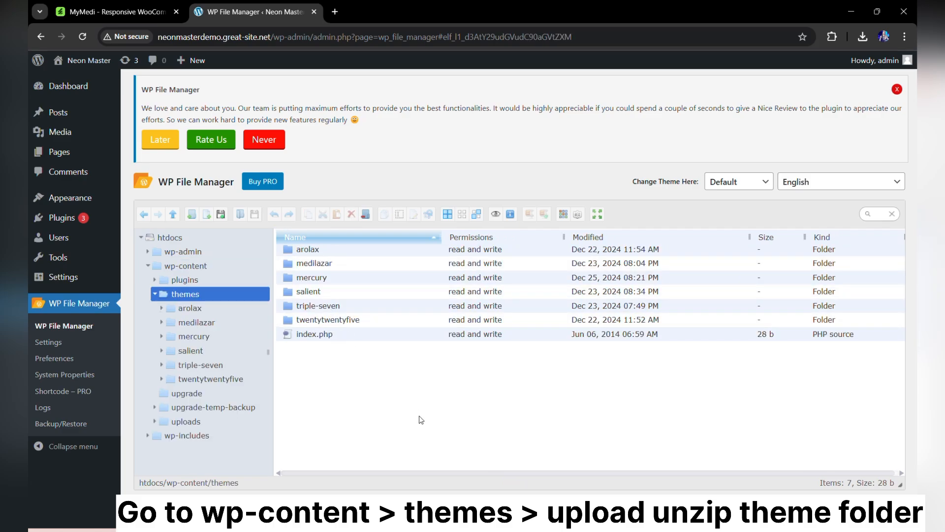
Switch to File Explorer and extract the mymedi archive into the current mymedi-152 folder with WinRAR.
left_click(474, 516)
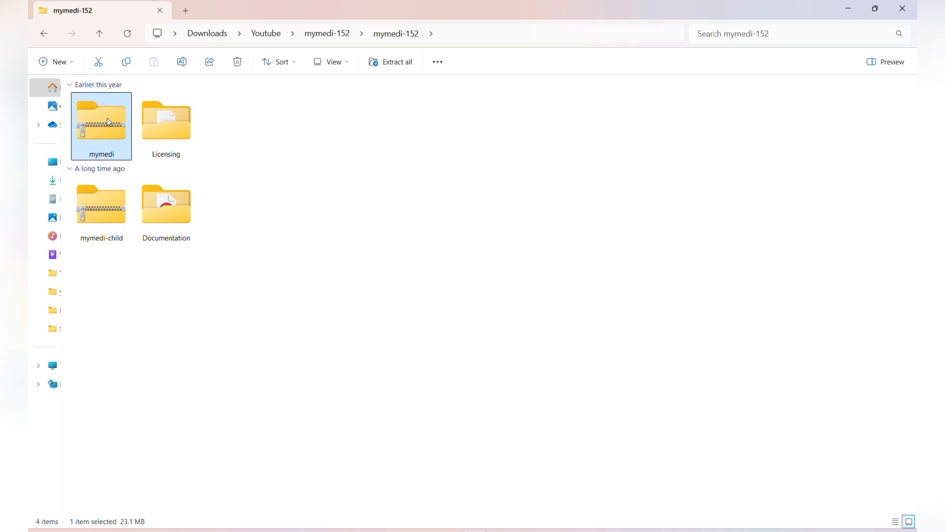
right_click(107, 117)
mouse_move(181, 405)
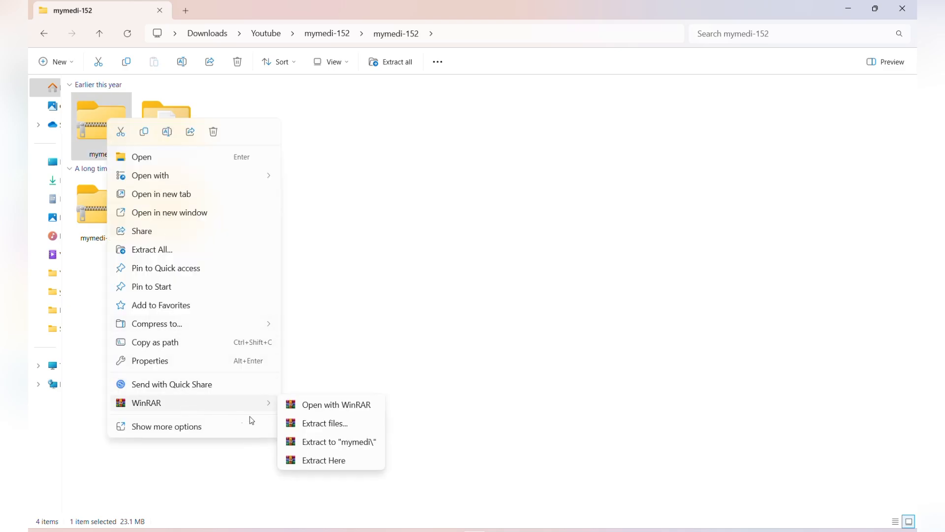
left_click(322, 461)
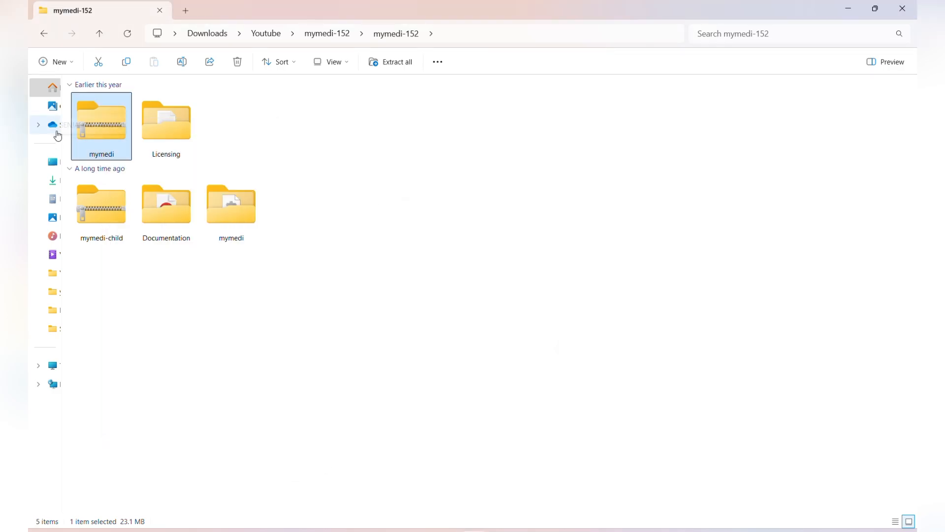
Check the contents of the extracted mymedi folder and upload that folder into wp-content/themes in WP File Manager.
left_click(226, 208)
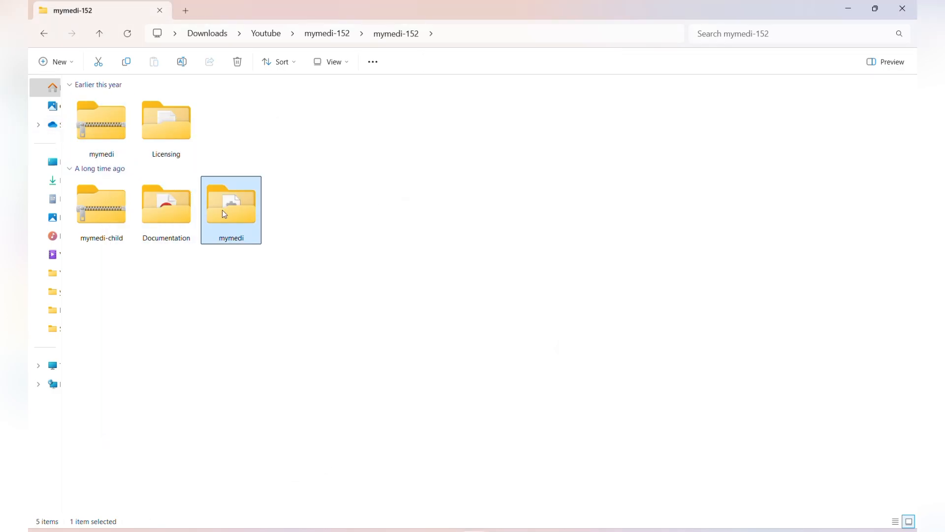
double_click(223, 211)
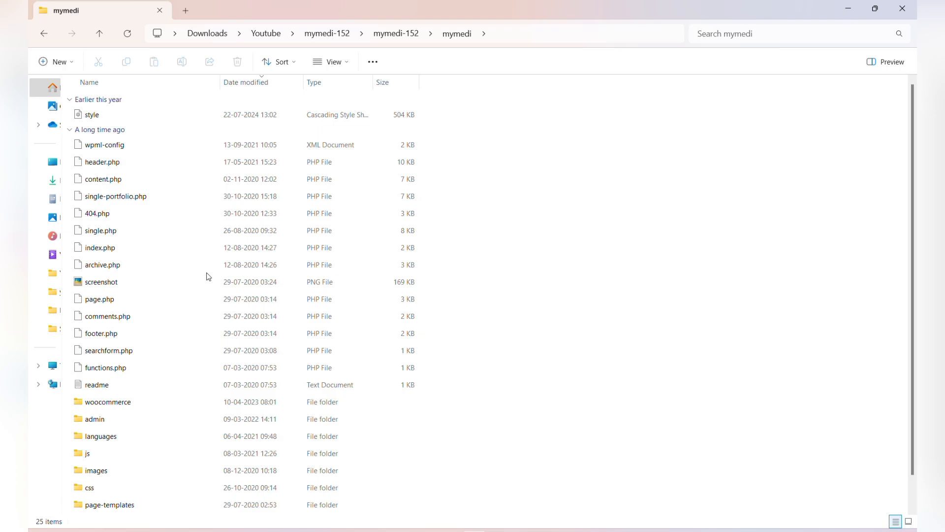
key("alt+Left")
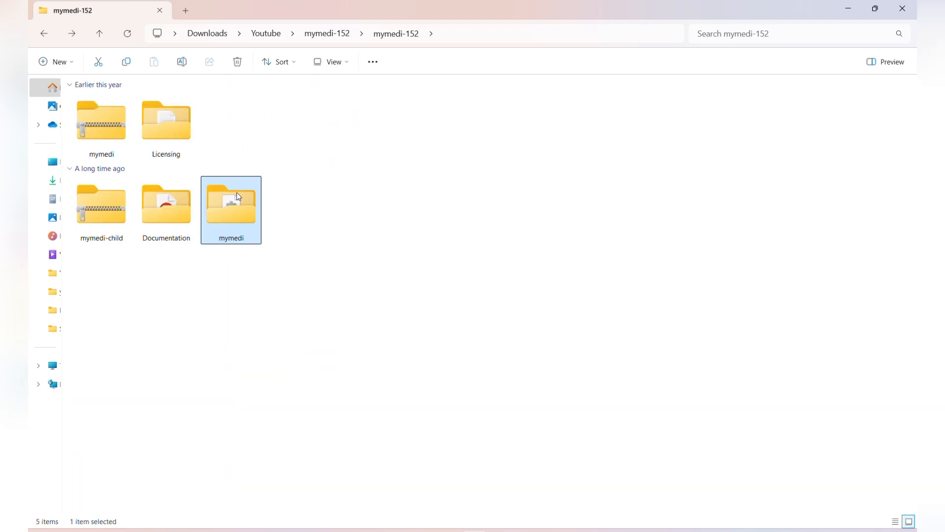
mouse_move(614, 521)
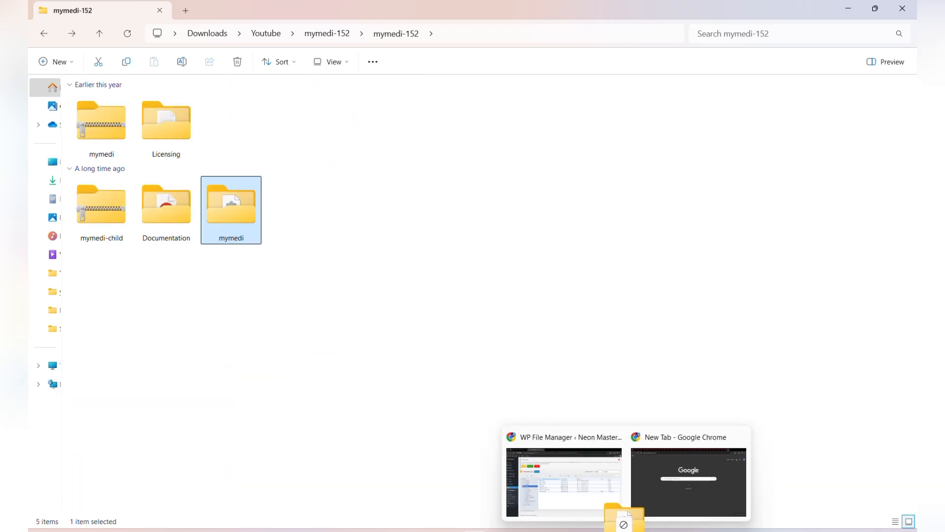
left_click_drag(589, 500, 411, 377)
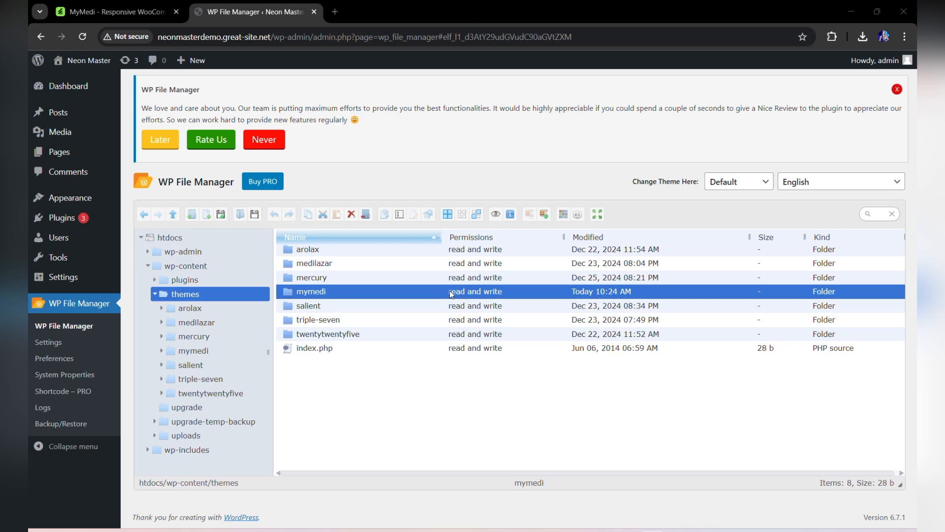
Open the details of the MyMedi theme among the site's installed themes and activate it.
mouse_move(79, 198)
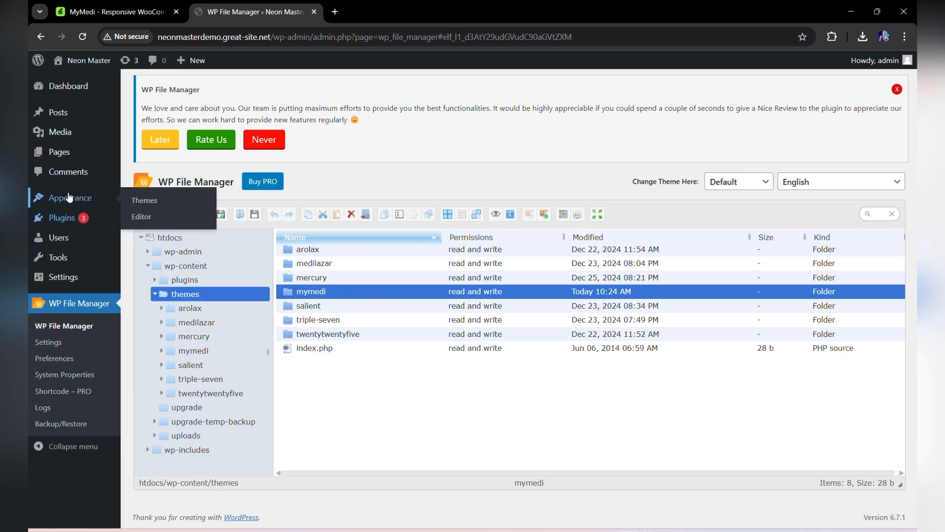
left_click(147, 208)
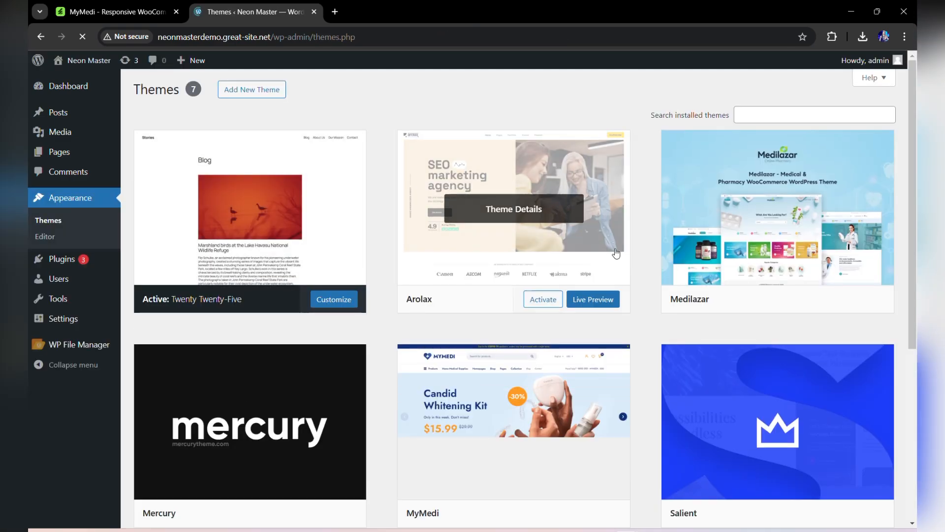
scroll(591, 231, "down", 3)
scroll(615, 252, "down", 3)
scroll(616, 251, "up", 3)
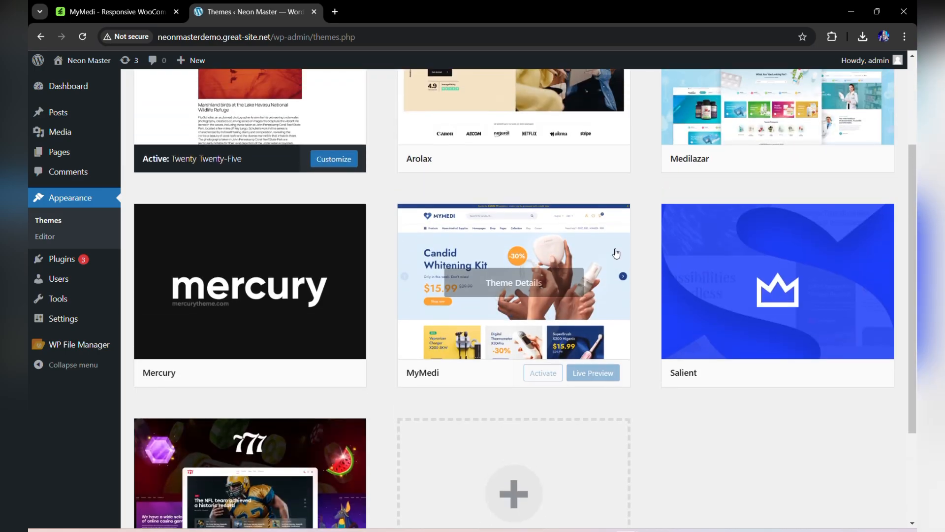
left_click(509, 315)
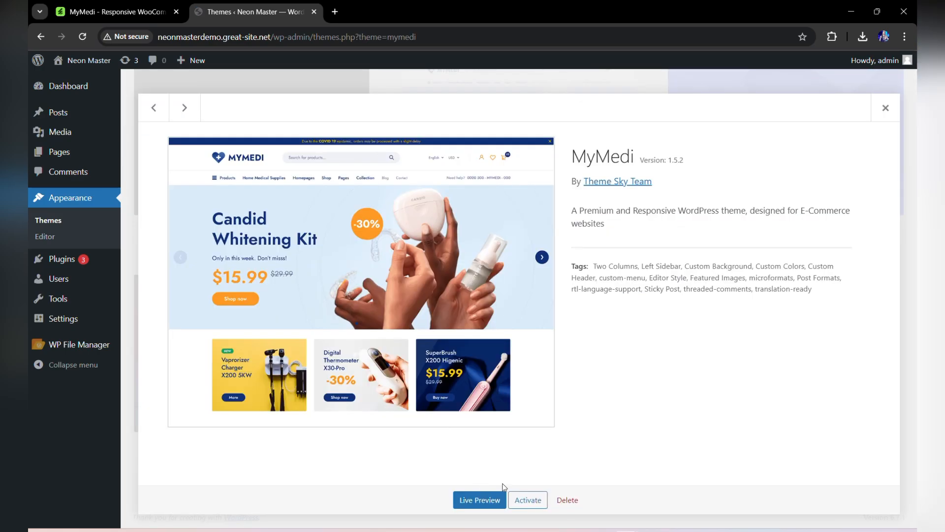
left_click(528, 507)
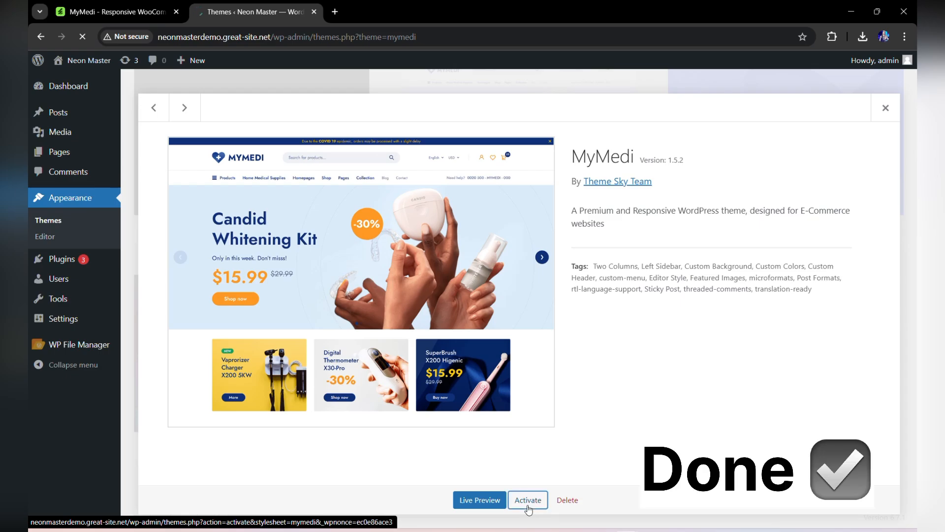